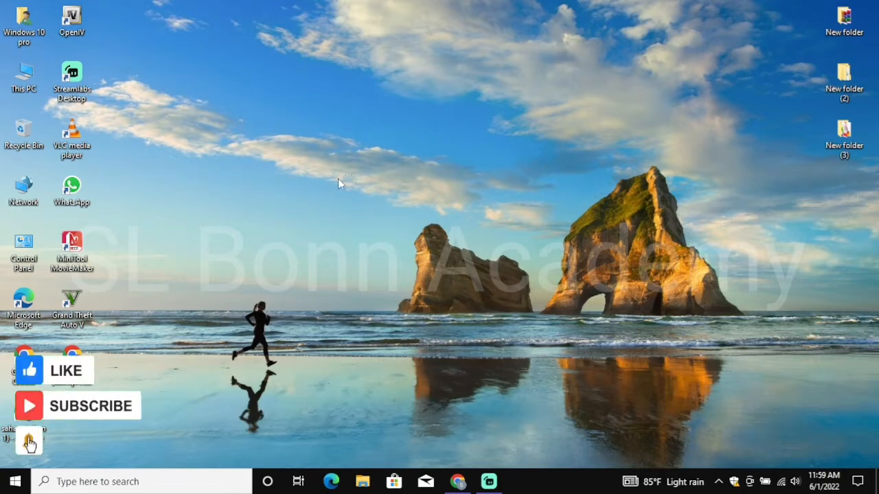
Switch to Chrome and open the details of the scheduled Dialog Unlimited Data Fun Blaster video in YouTube Studio
click(457, 481)
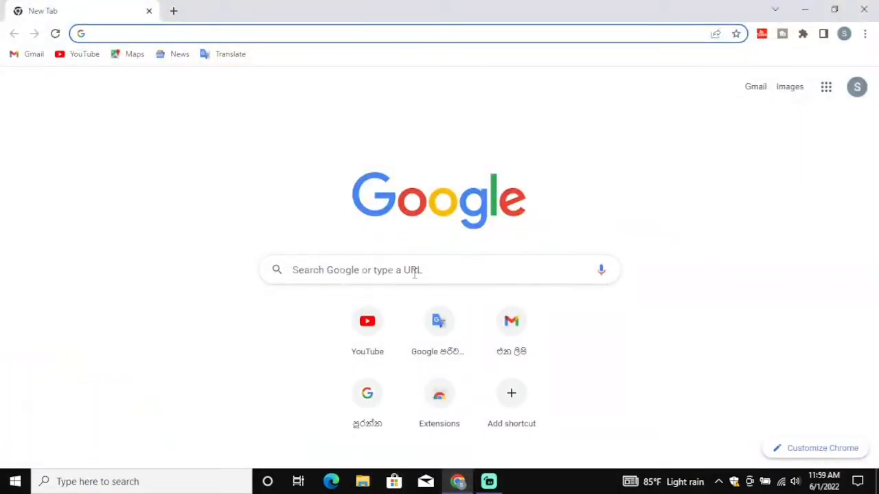
click(362, 358)
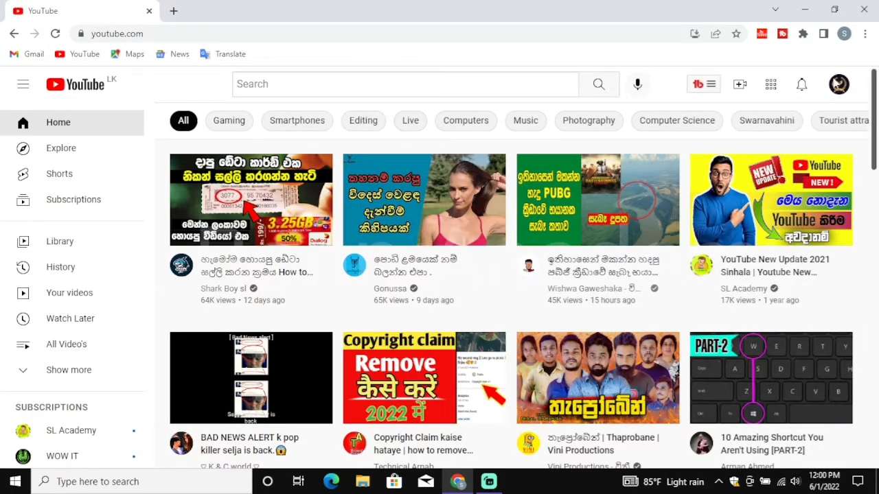
click(839, 83)
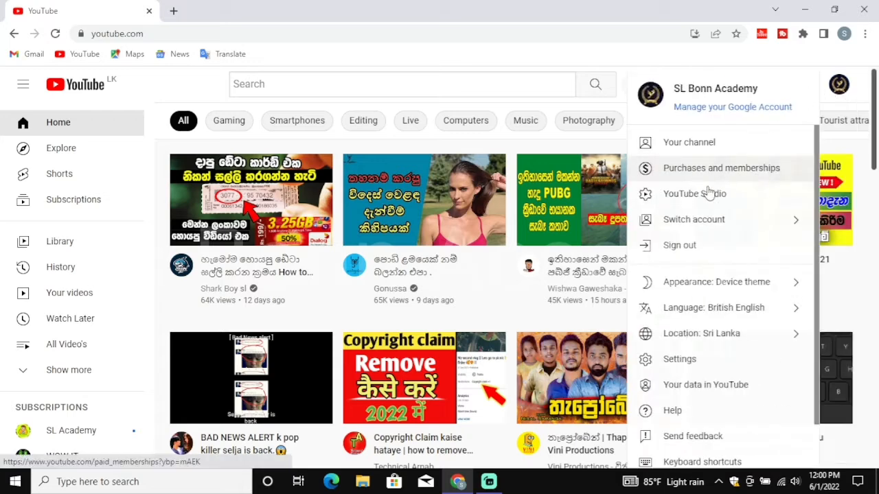
click(728, 198)
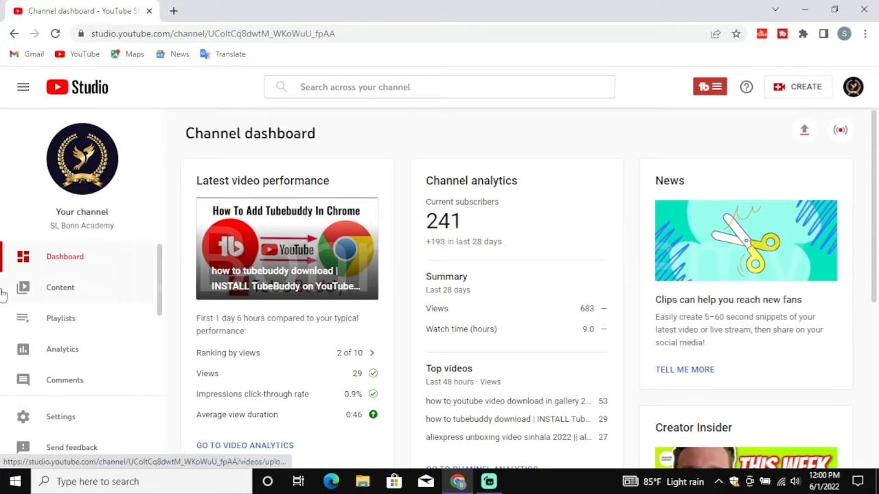
click(86, 297)
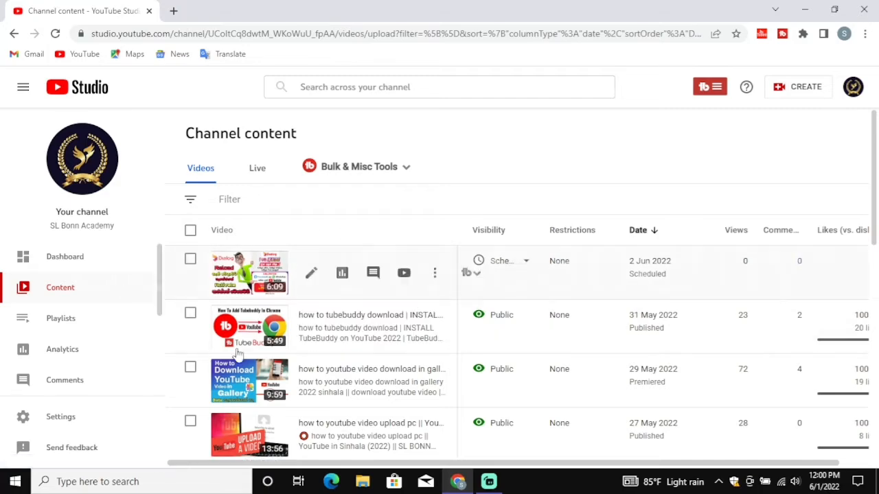
mouse_move(876, 198)
mouse_down()
mouse_move(875, 364)
mouse_move(875, 186)
mouse_up()
click(313, 274)
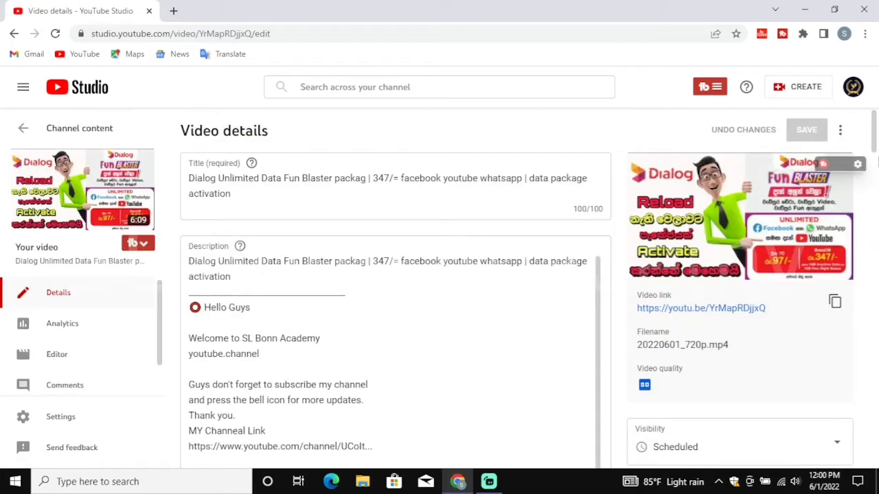
Open the video's end screen editor and apply the layout with 1 video, 1 playlist, 1 subscribe
drag(877, 123, 876, 189)
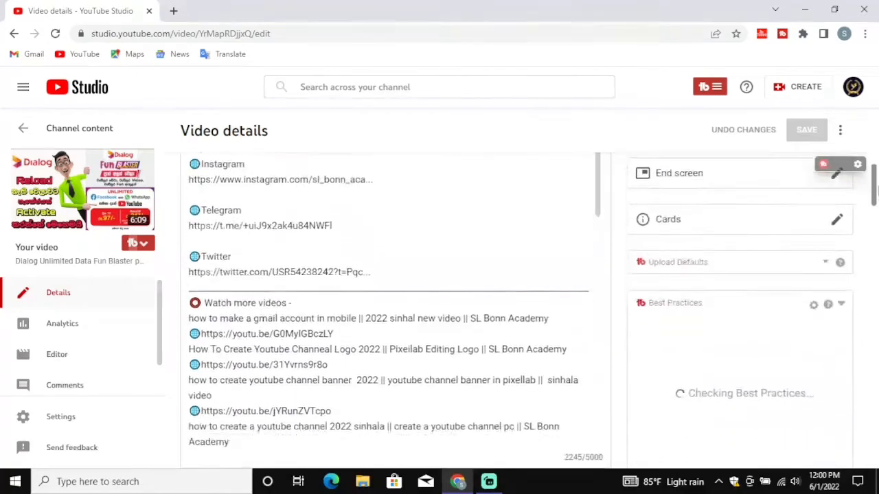
scroll(877, 189, up, 1)
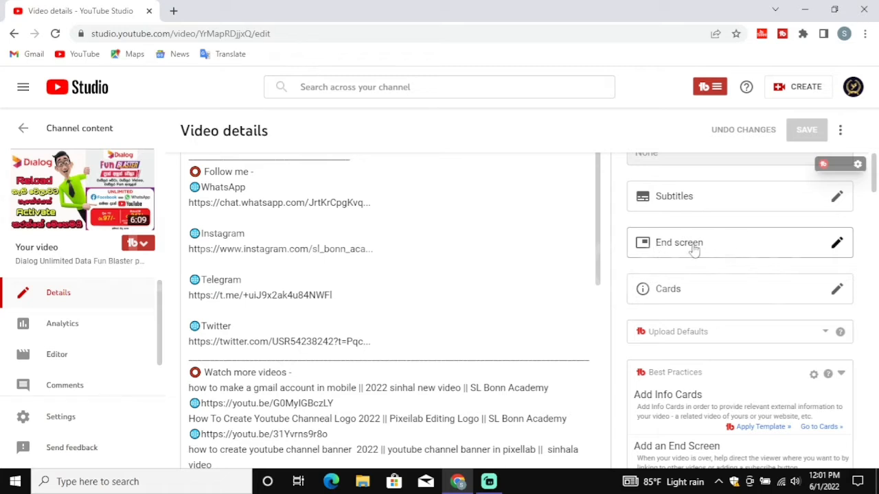
click(836, 247)
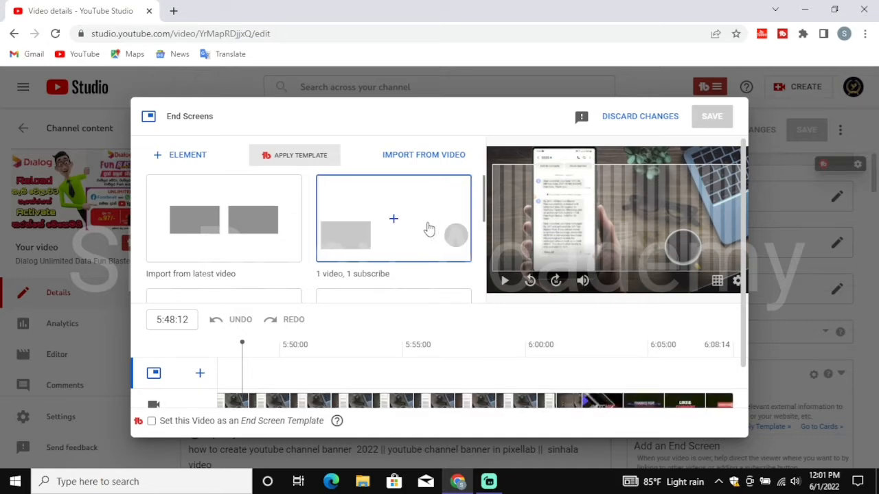
drag(487, 214, 485, 244)
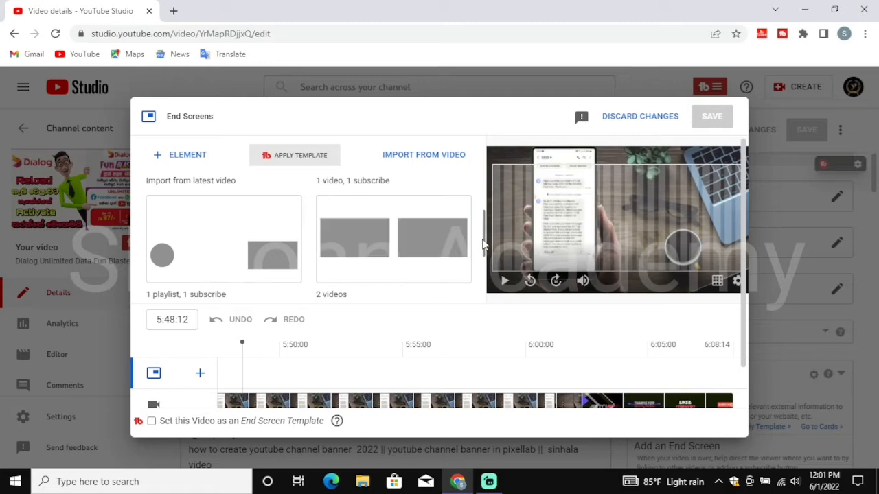
scroll(484, 248, down, 3)
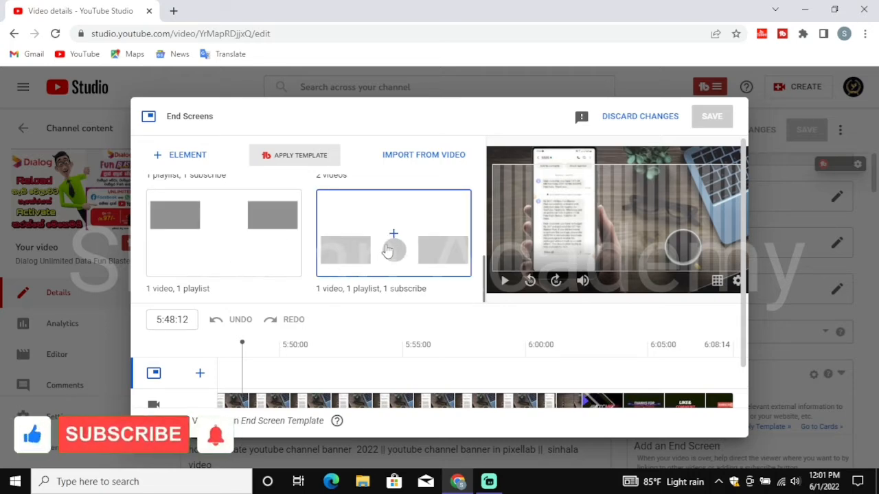
click(435, 260)
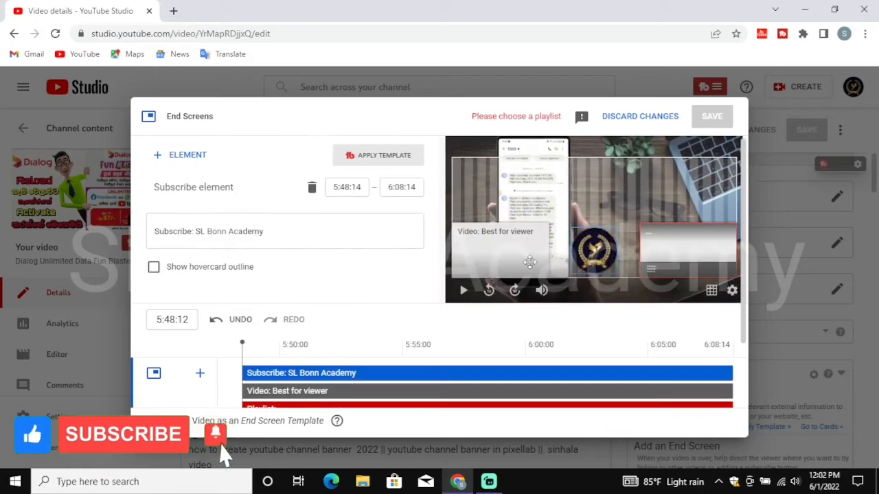
Move the video and playlist elements higher in the end screen preview, on either side above the subscribe element
click(519, 243)
drag(520, 243, 531, 216)
drag(675, 242, 663, 202)
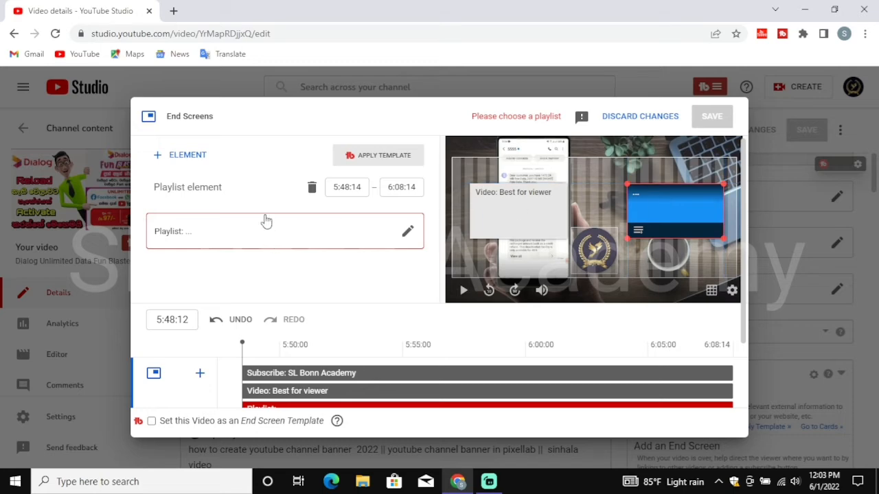
Set the video element to a specific video, choosing "aliexpress unboxing video sinhala 2022" from the channel's videos
click(507, 220)
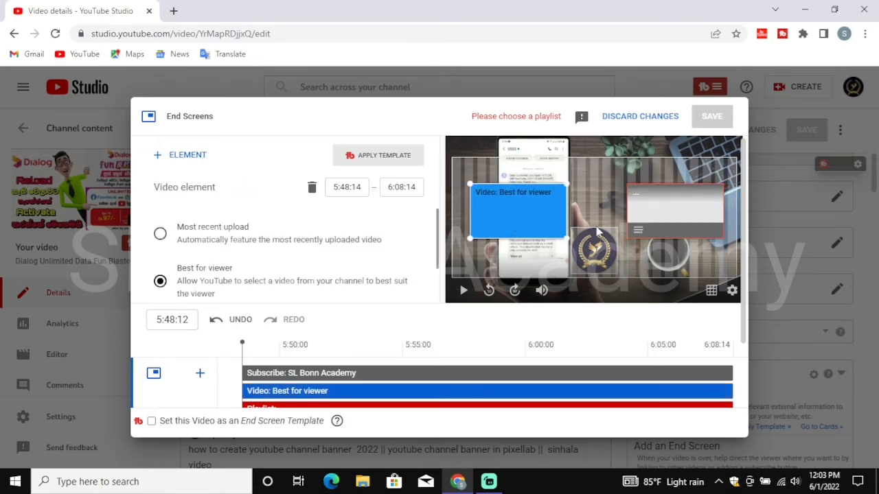
scroll(175, 227, down, 1)
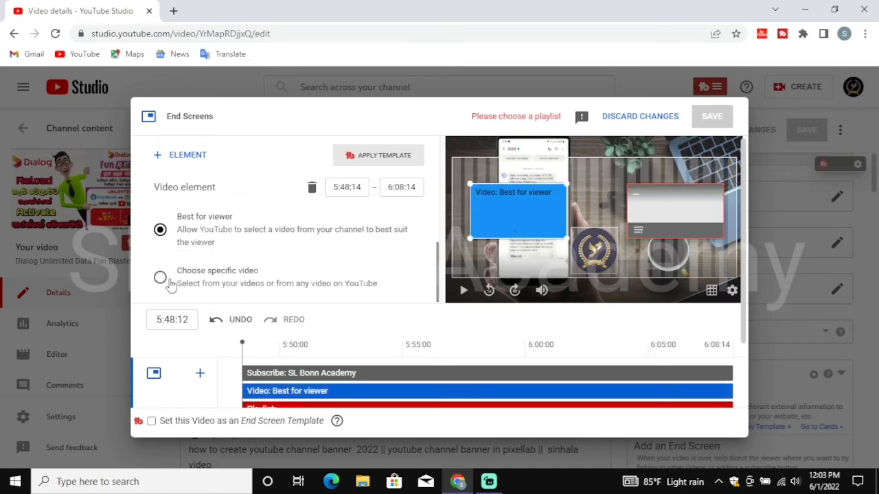
click(162, 280)
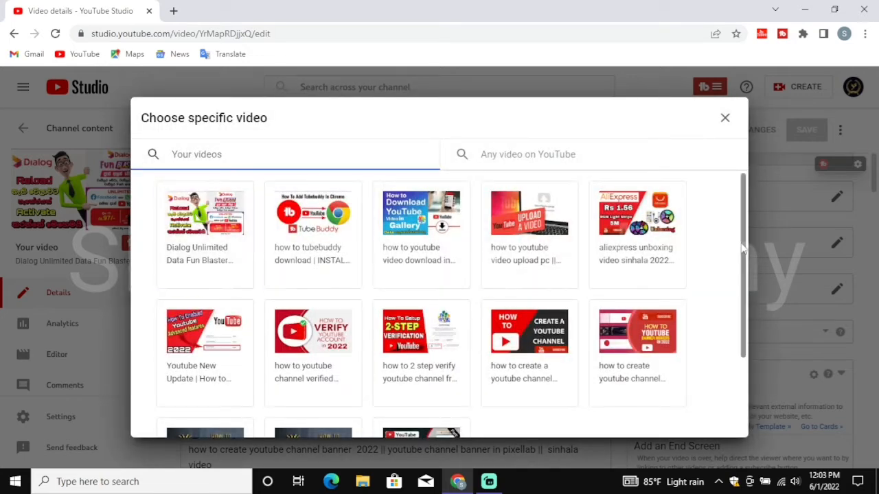
drag(746, 247, 722, 220)
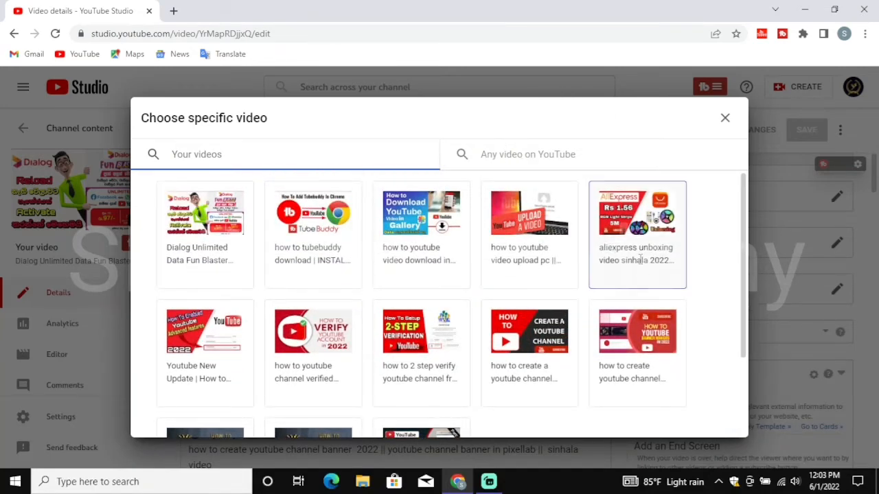
click(604, 276)
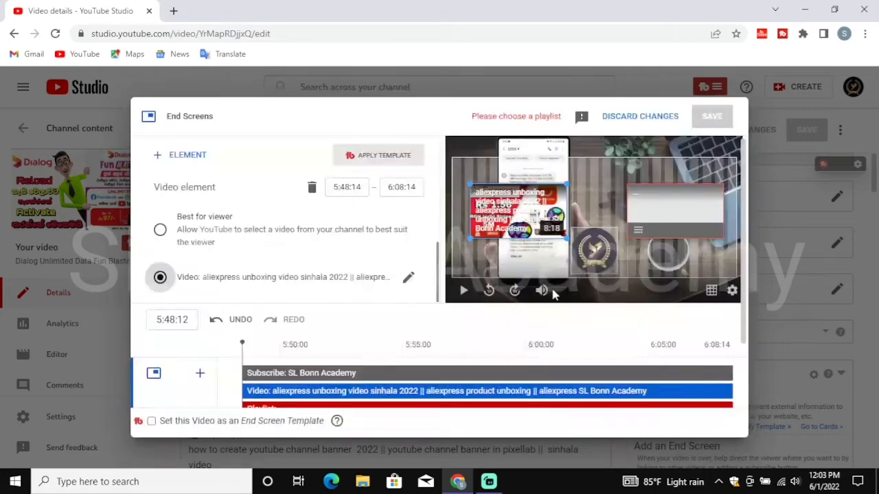
Assign the All Video's playlist to the playlist element and save the end screen
click(671, 217)
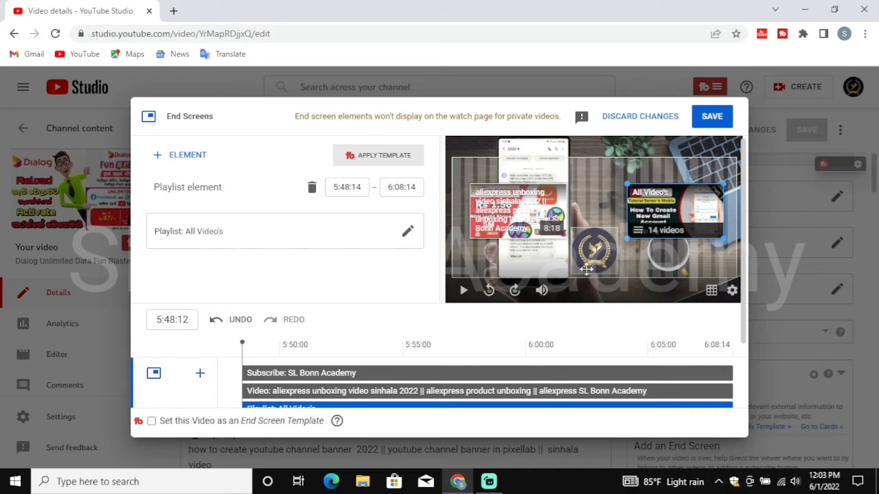
click(622, 257)
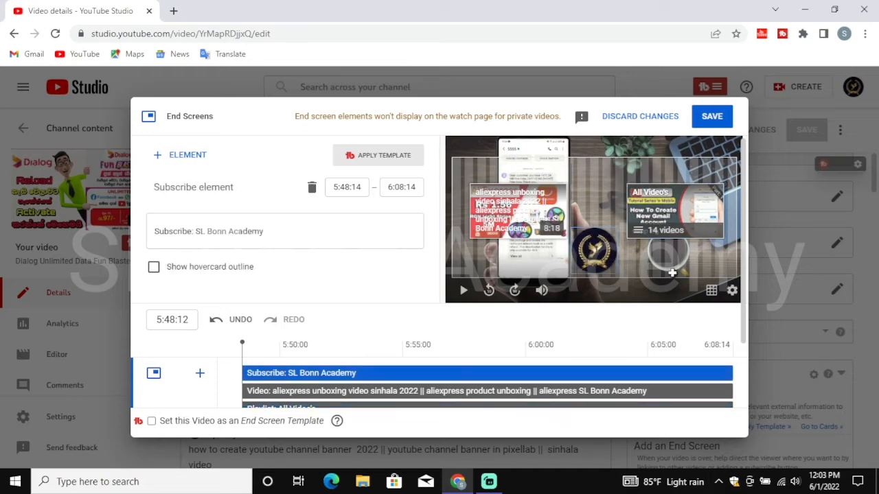
click(712, 118)
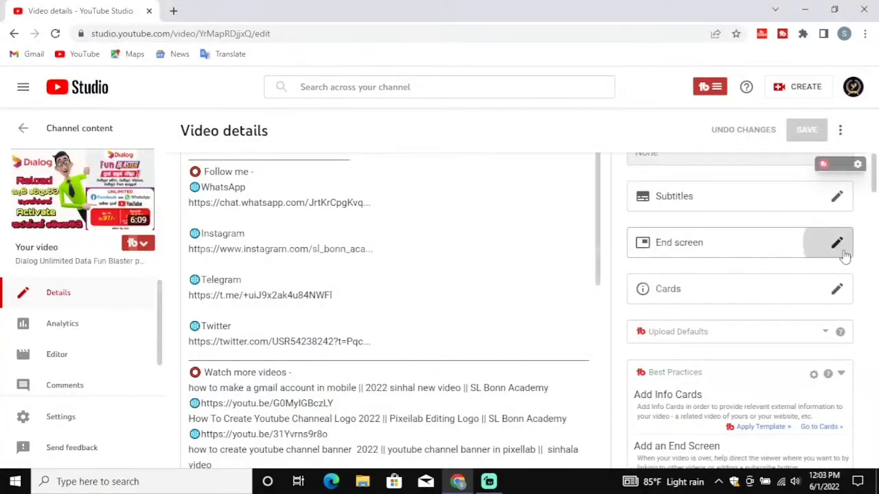
Reopen the end screen editor, review the element layout and the timeline tracks, and close it without changes
click(839, 246)
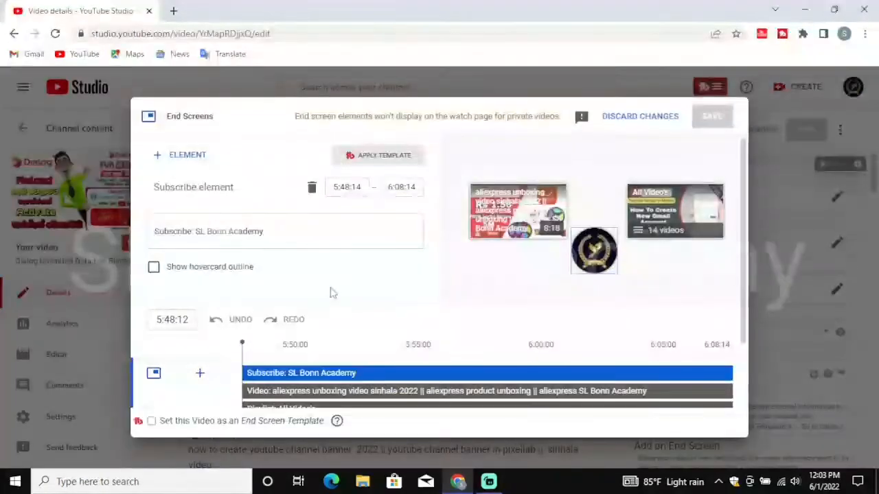
scroll(329, 292, down, 1)
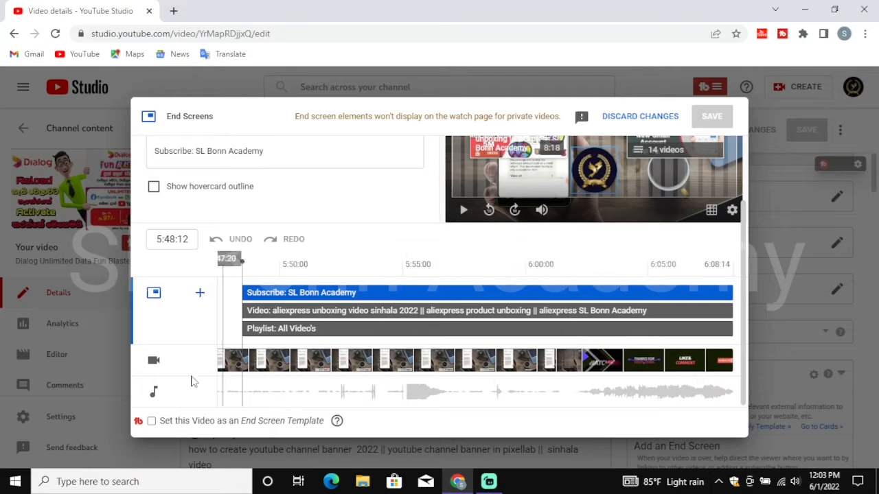
scroll(246, 356, up, 1)
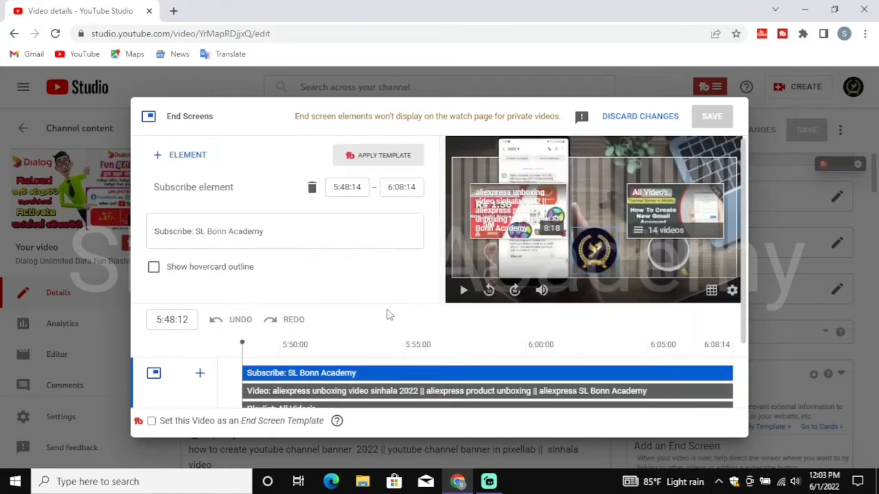
scroll(388, 313, down, 1)
scroll(388, 309, up, 1)
scroll(360, 266, down, 1)
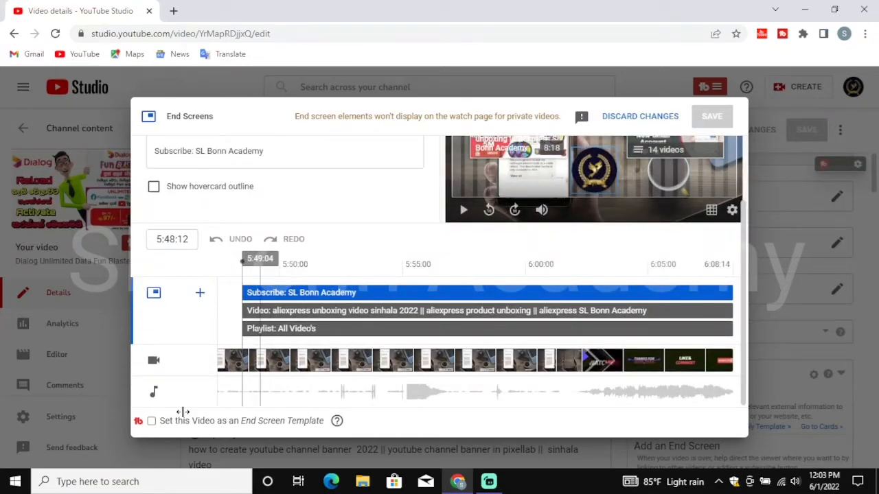
scroll(475, 309, up, 2)
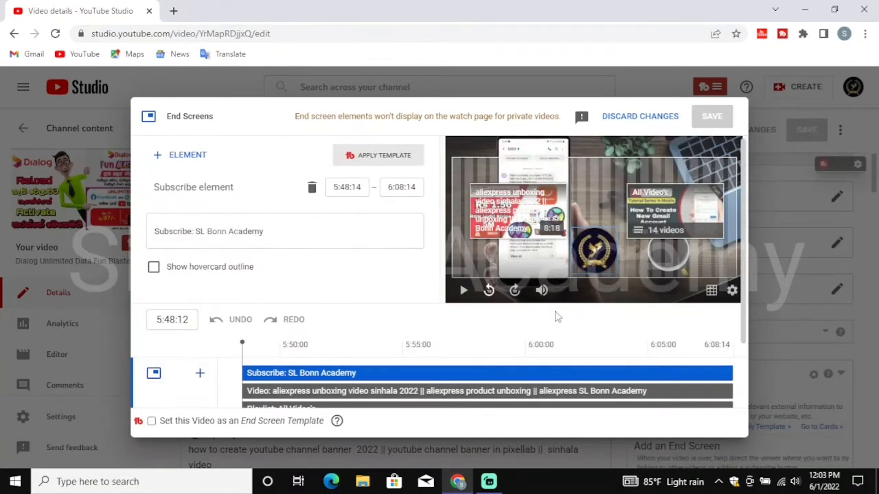
scroll(236, 340, down, 2)
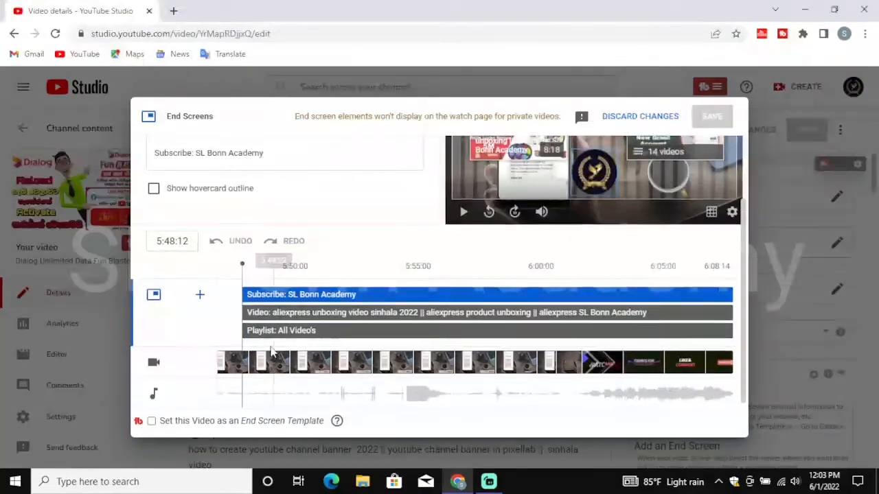
scroll(233, 211, up, 2)
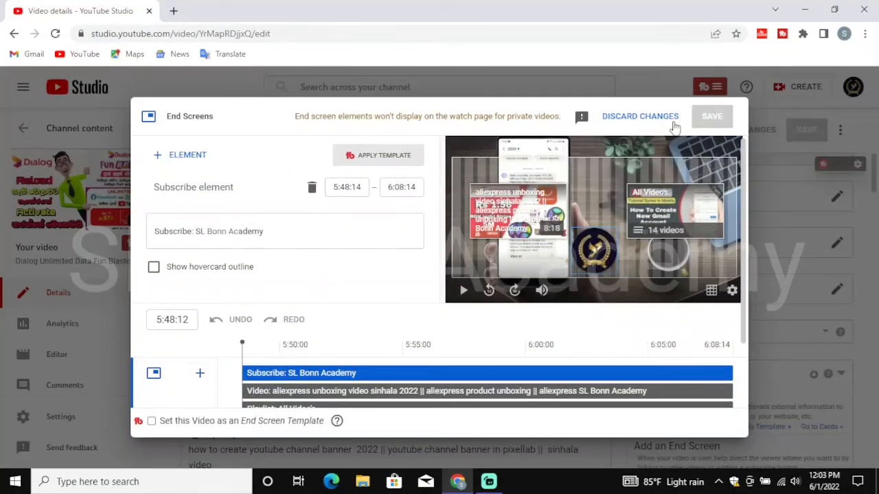
key(Escape)
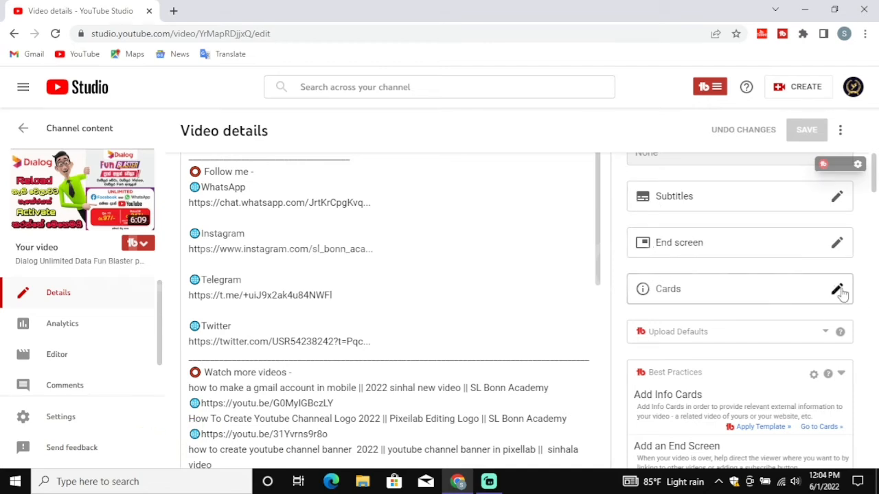
Open the cards editor and add a video card at 2:08:16 linking to the channel's "how to tubebuddy download" video
click(760, 426)
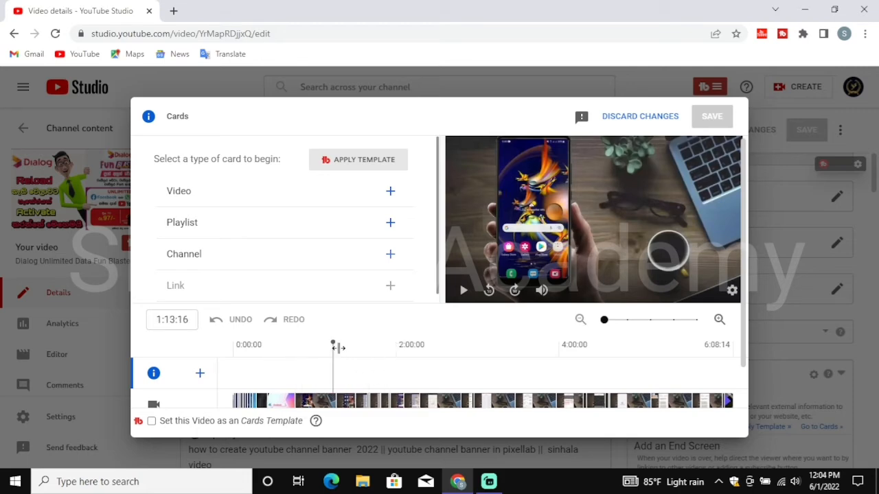
drag(412, 362, 408, 361)
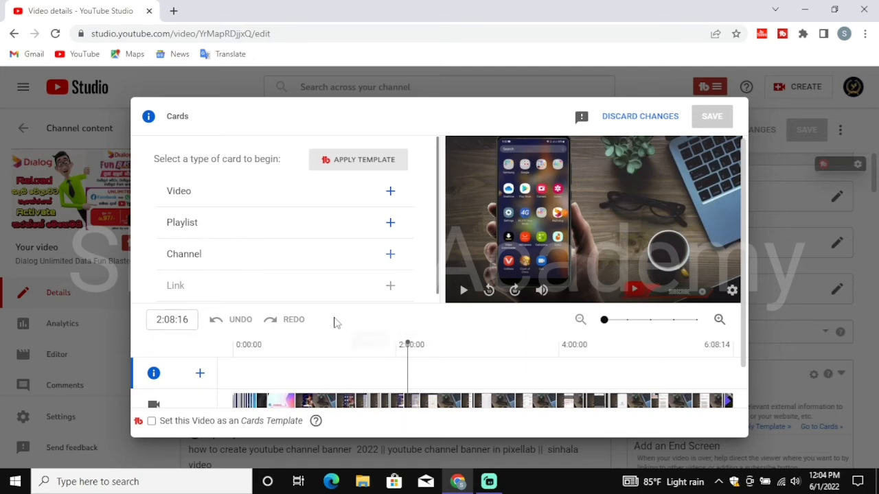
scroll(298, 371, down, 1)
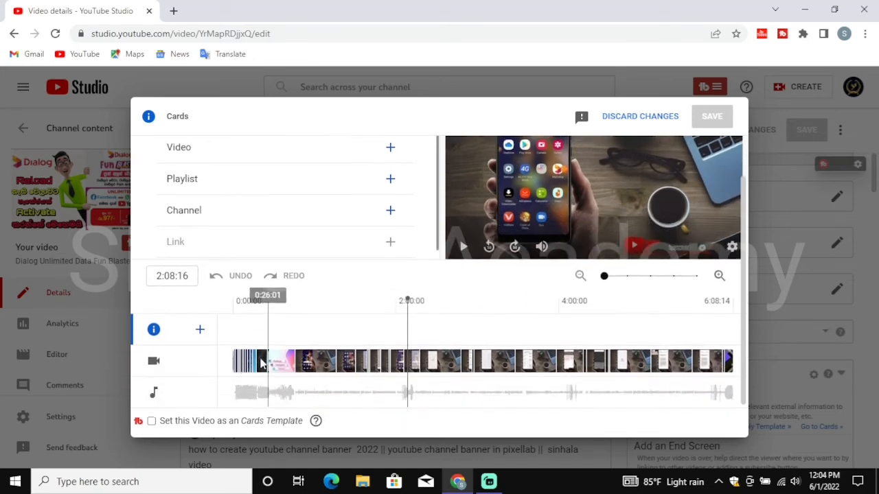
scroll(303, 383, up, 1)
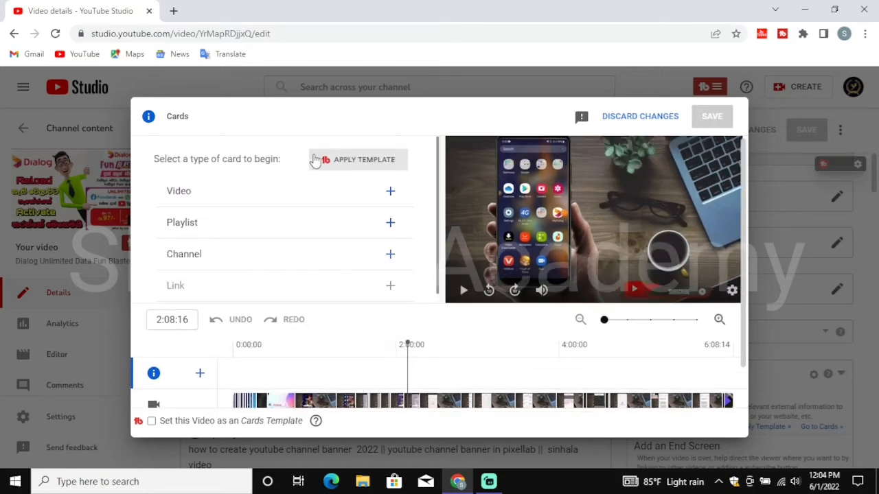
scroll(313, 200, down, 1)
scroll(308, 192, up, 1)
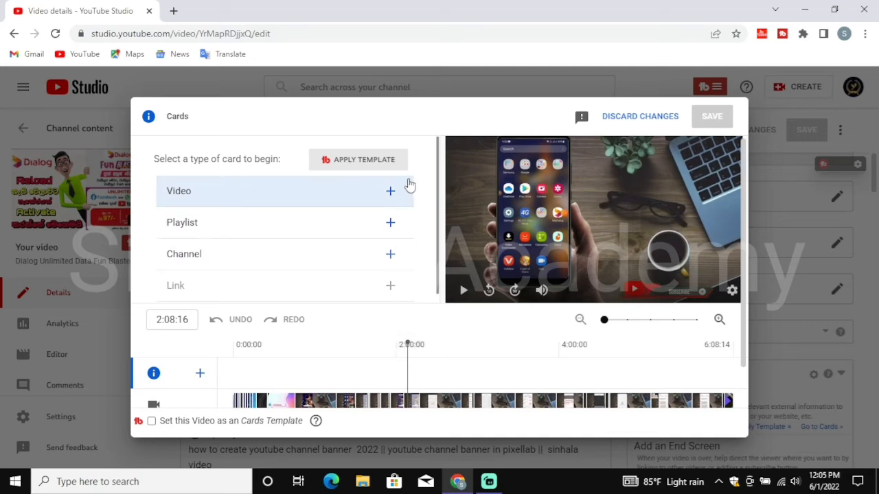
click(390, 192)
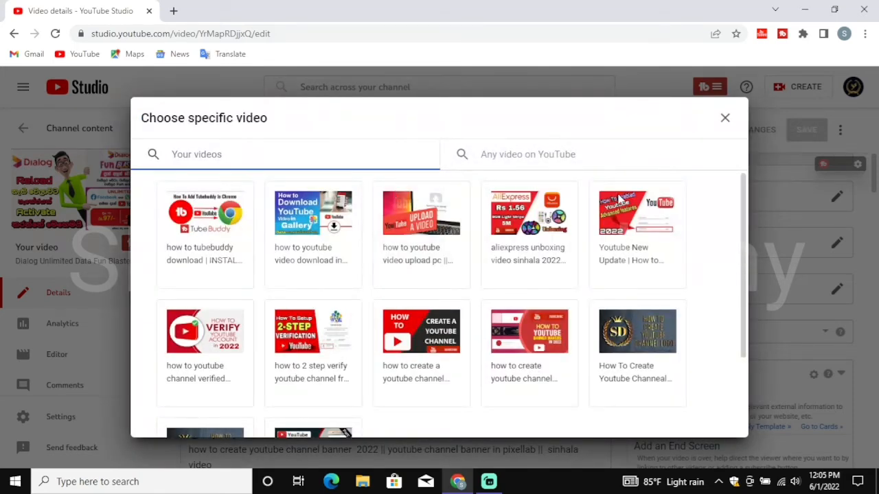
click(199, 237)
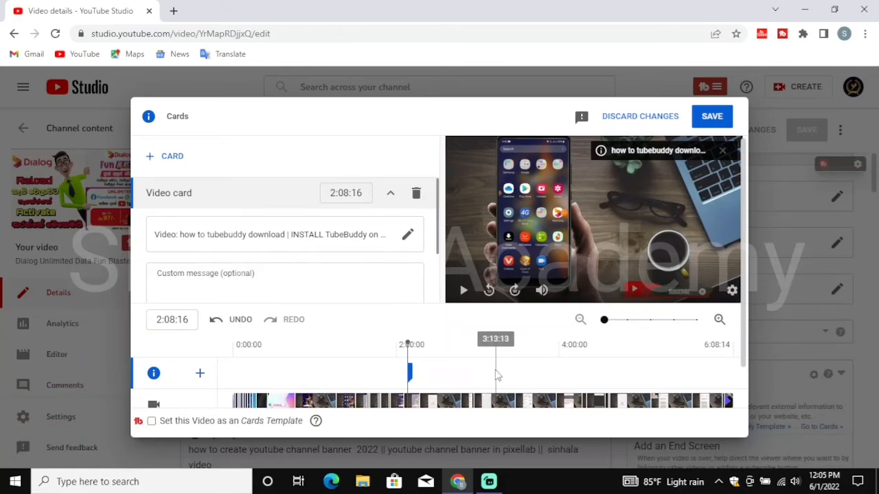
Add a second video card at 3:12:29 linking to "how to youtube video download in gallery 2022 sinhala"
click(494, 374)
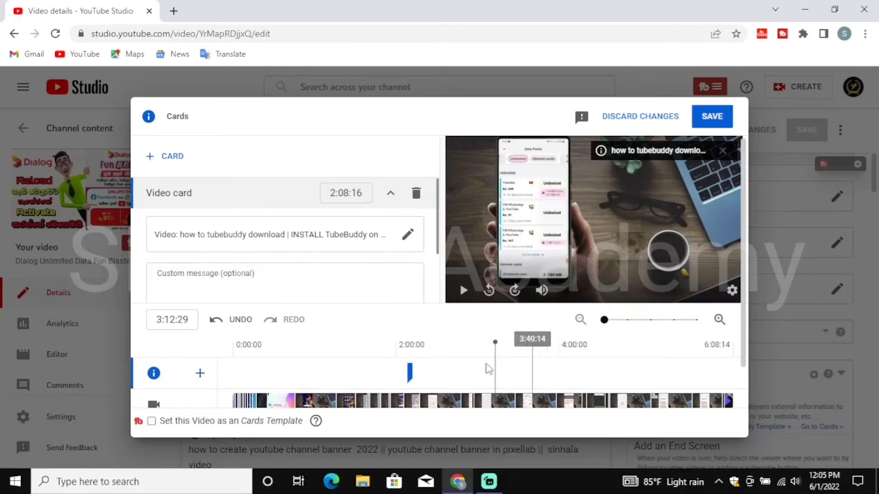
click(181, 164)
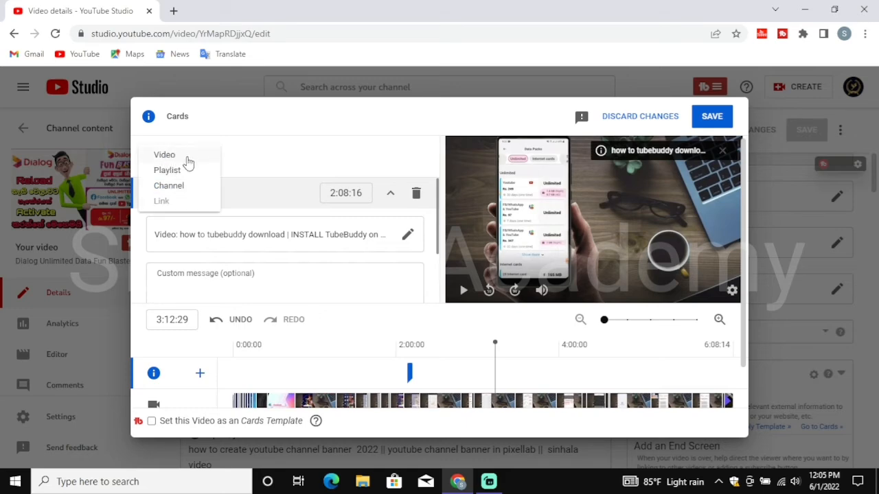
click(198, 161)
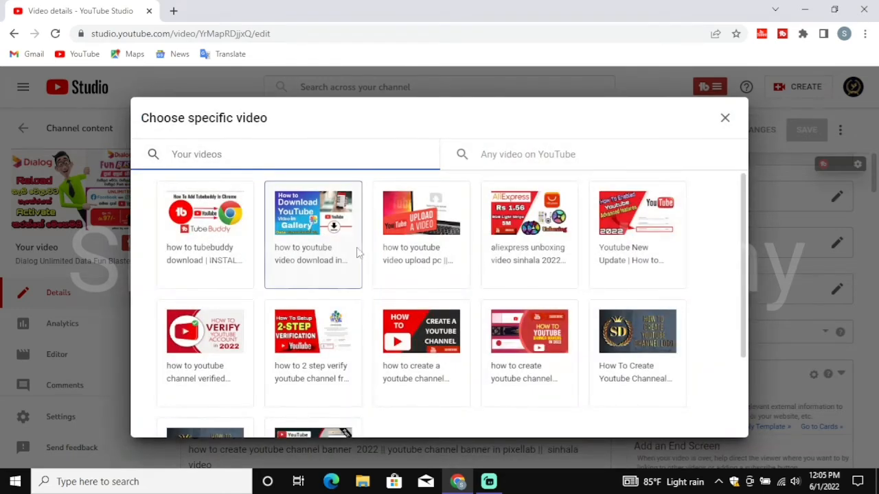
click(282, 431)
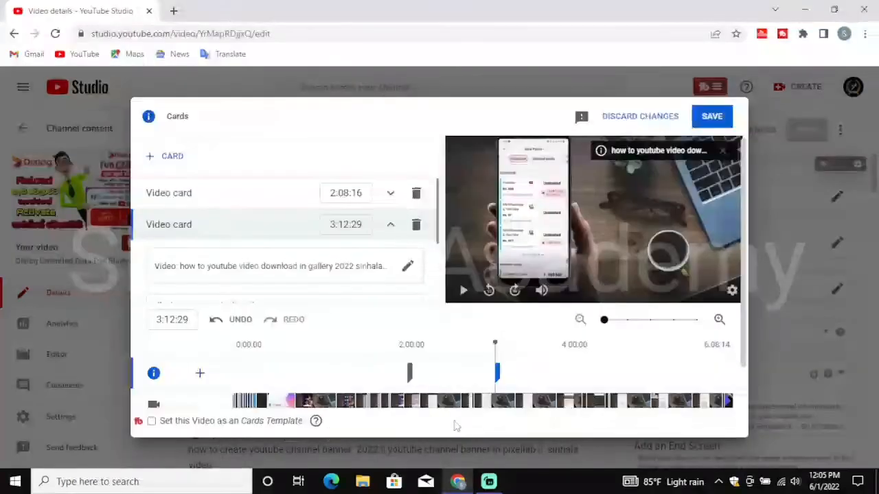
Start adding a third video card at 3:59:29 and bring up the channel's videos to choose from
click(563, 380)
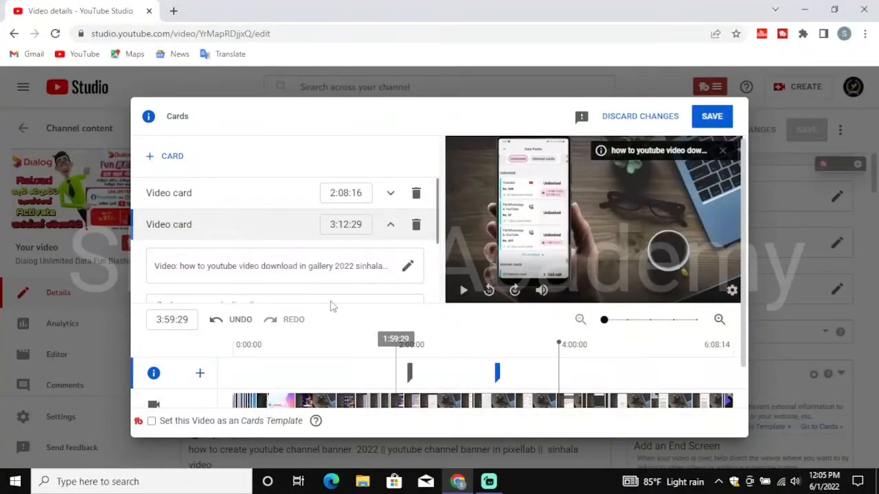
click(173, 157)
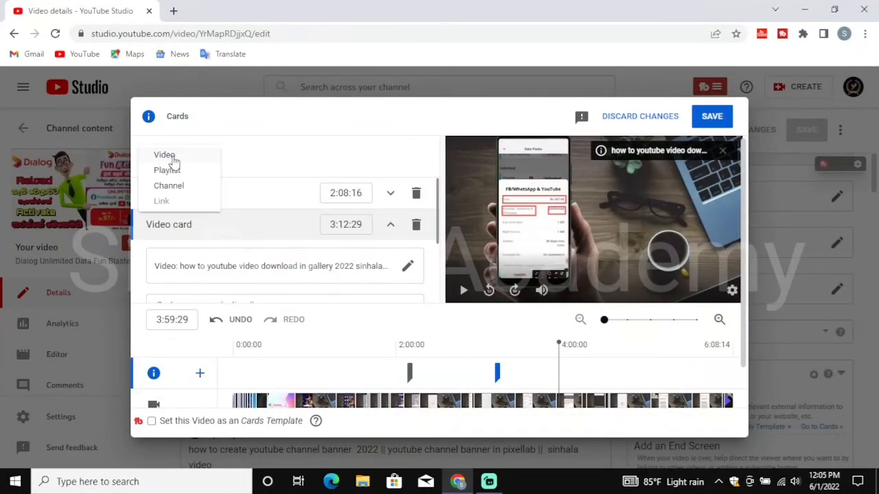
click(165, 155)
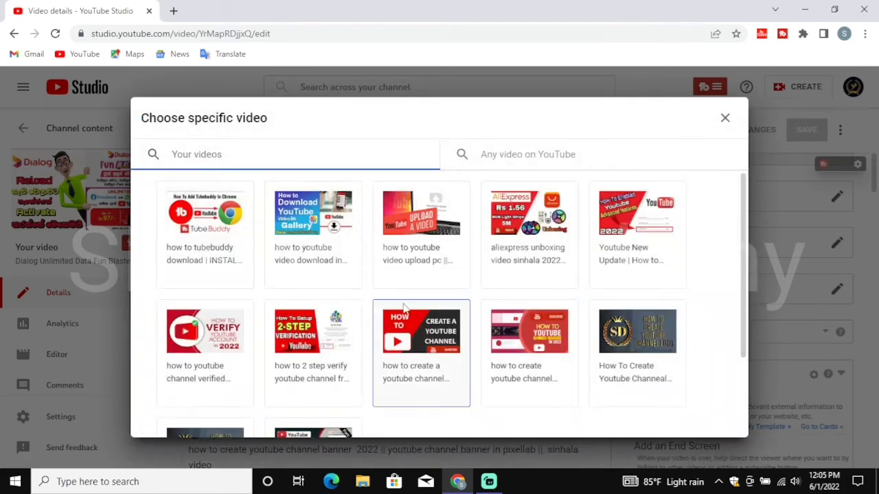